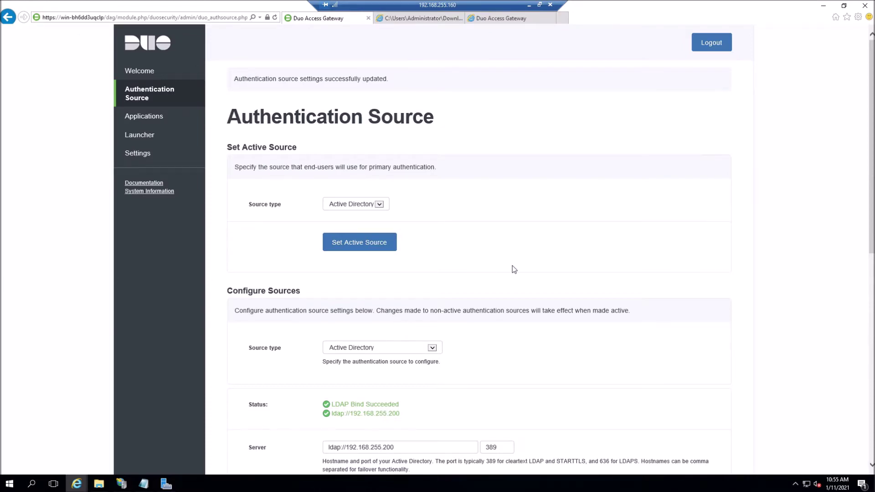
scroll(515, 269, "down", 6)
scroll(538, 264, "down", 1)
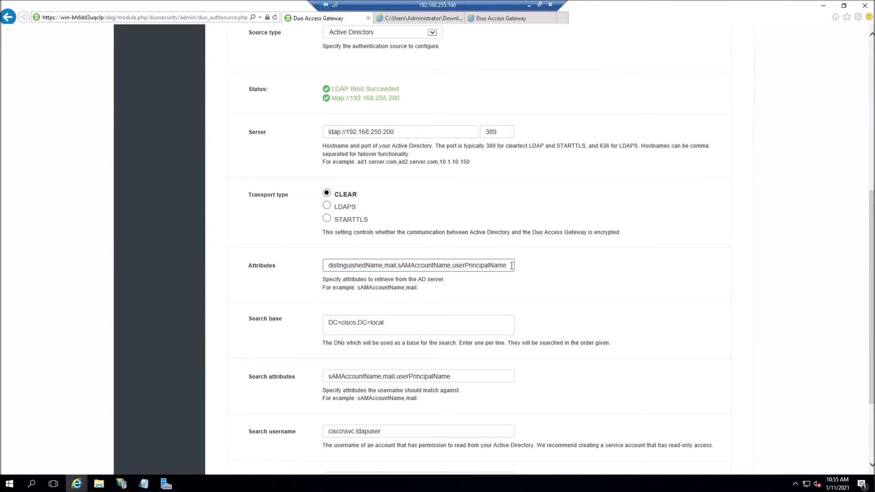
scroll(511, 266, "down", 3)
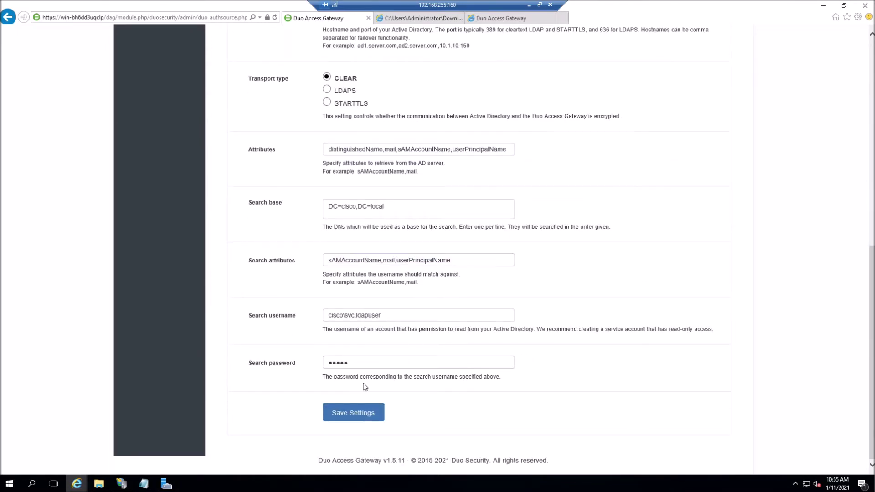
left_click(529, 5)
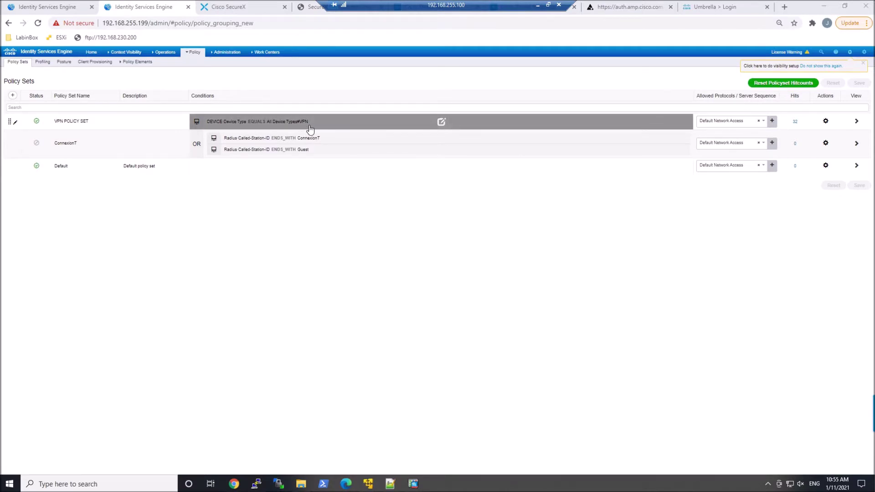
Step: Open the VPN POLICY SET, expand its authentication and authorization rules, and inspect the VPN-AD-SALES condition
left_click(857, 121)
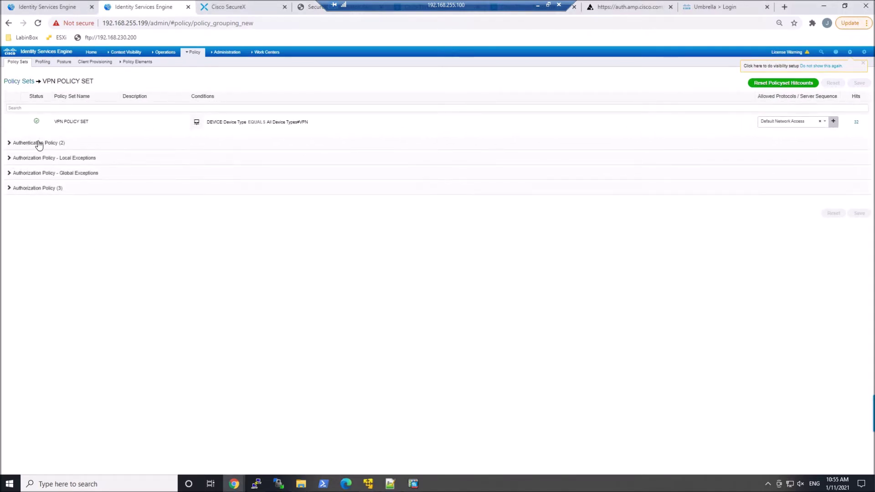
left_click(39, 143)
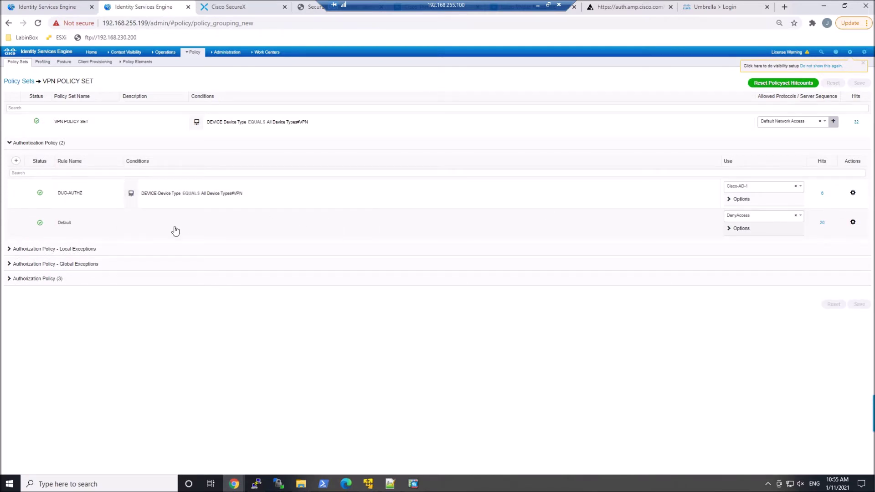
left_click(30, 279)
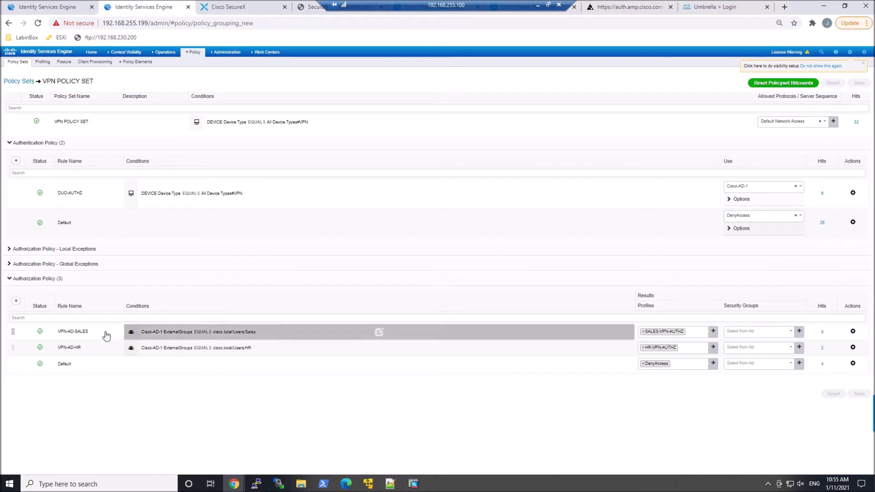
left_click(203, 334)
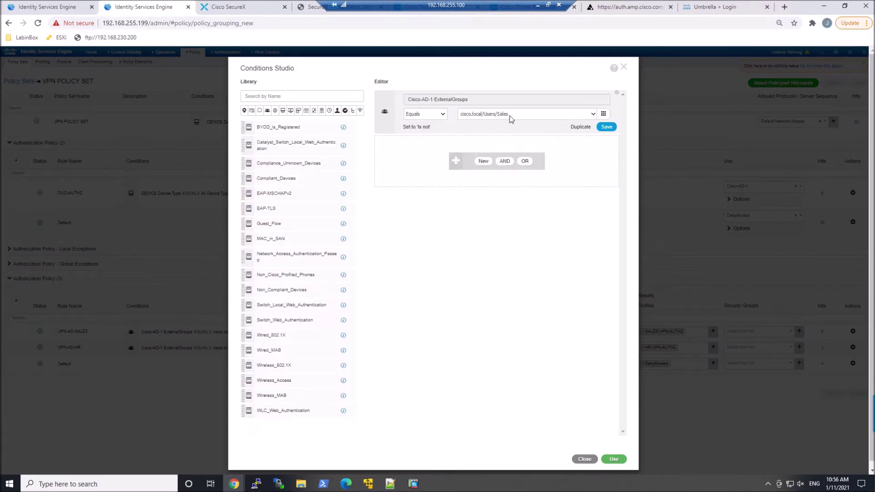
left_click(584, 459)
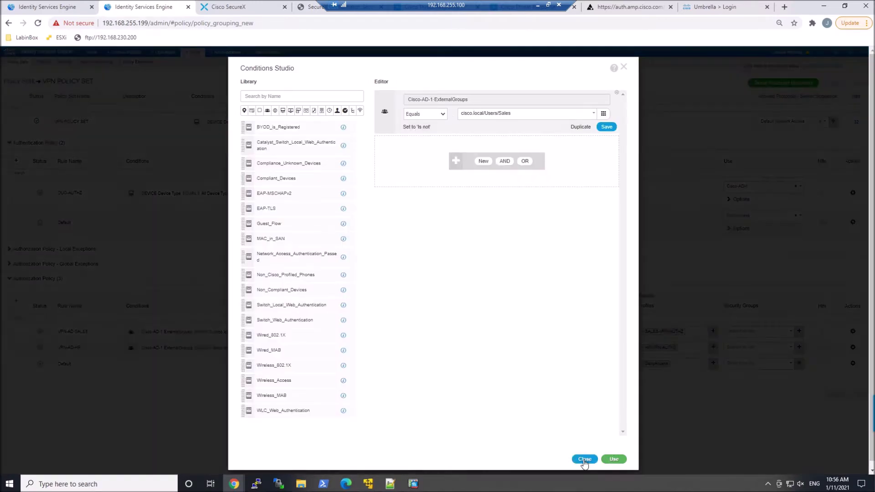
left_click(535, 117)
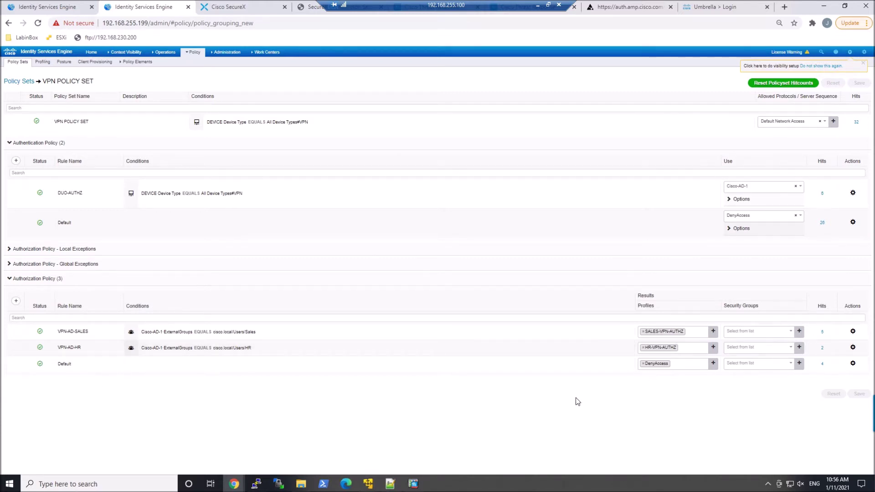
Step: Open the SALES-VPN-AUTHZ profile from Policy Elements > Results > Authorization > Authorization Profiles
mouse_move(225, 56)
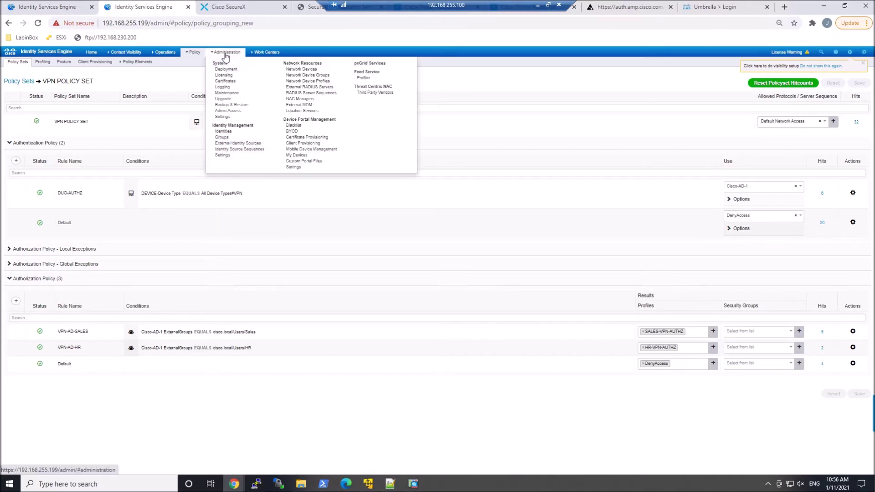
mouse_move(193, 54)
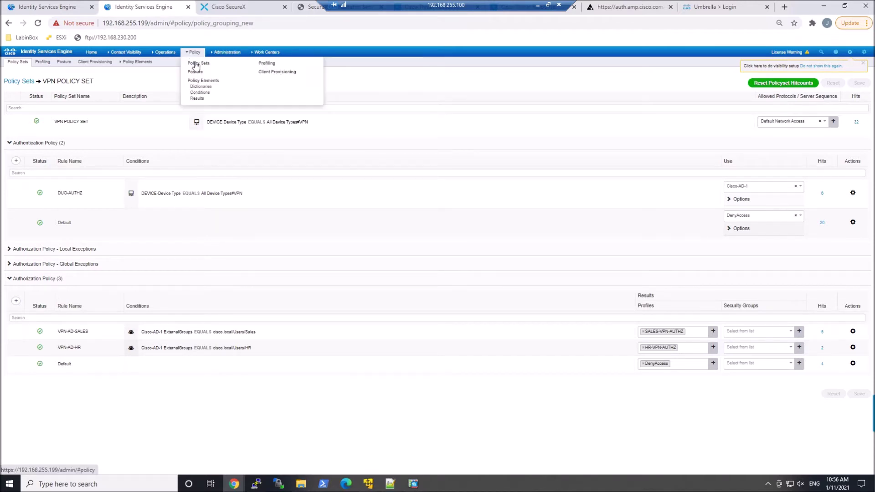
left_click(197, 98)
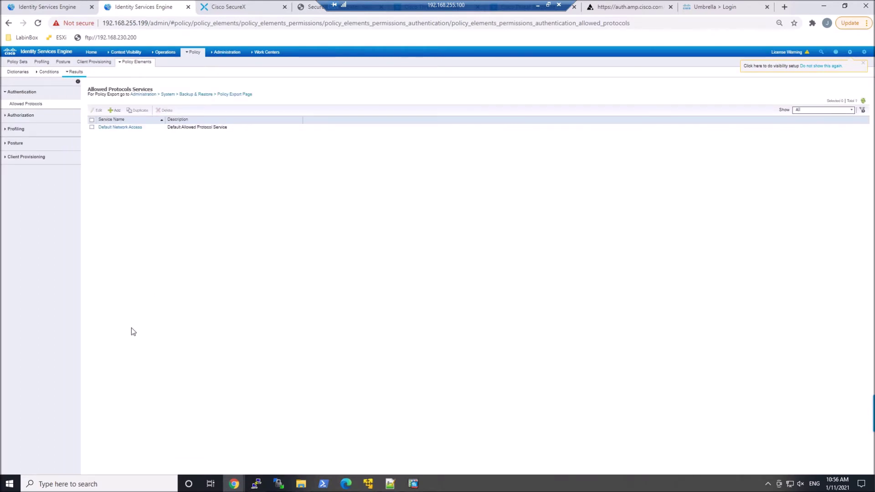
left_click(22, 116)
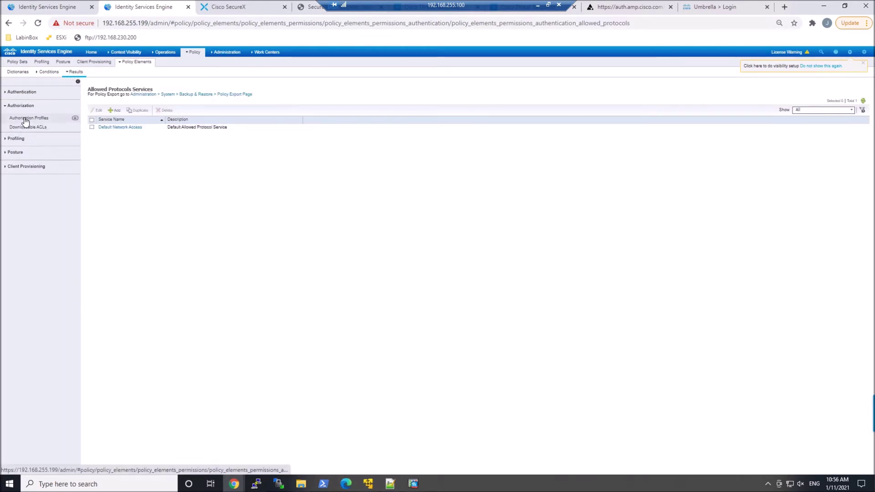
left_click(25, 119)
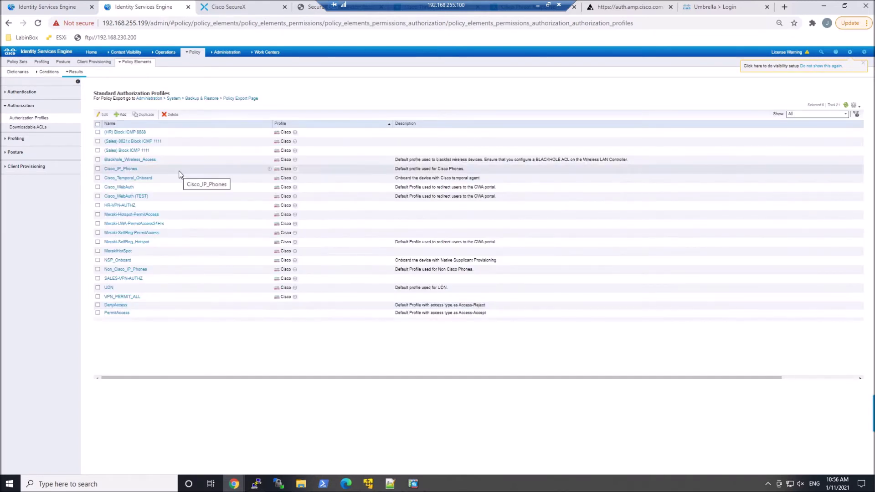
left_click(133, 278)
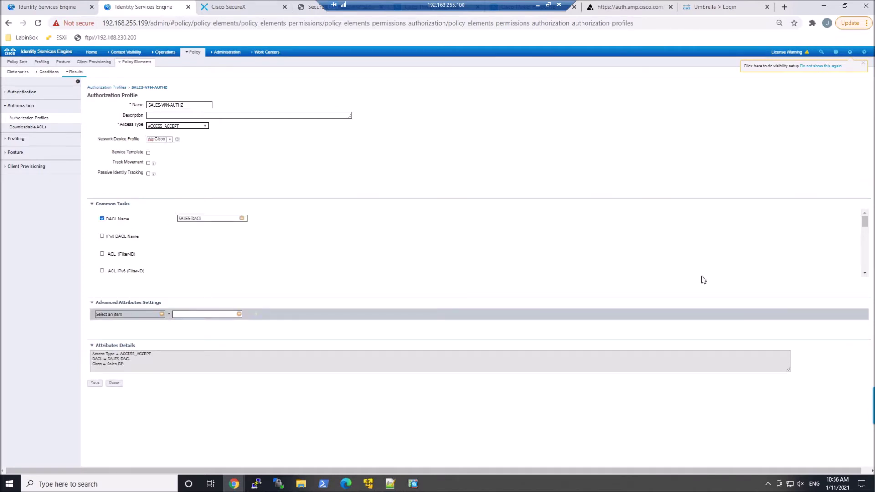
Step: Review the profile's SALES-DACL and Sales-GP ASA VPN settings, then list the Downloadable ACLs
left_click(864, 273)
left_click(864, 273)
left_click(865, 273)
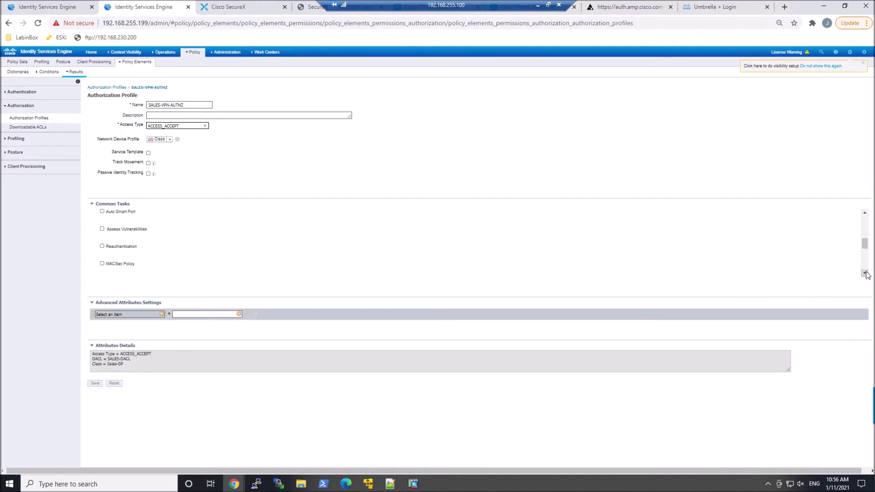
left_click(865, 273)
left_click(865, 273)
left_click(865, 273)
left_click(865, 273)
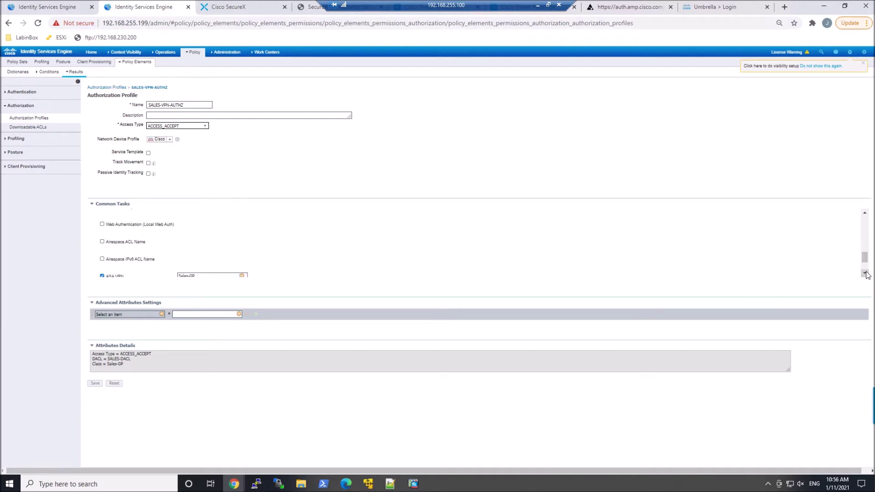
left_click(864, 273)
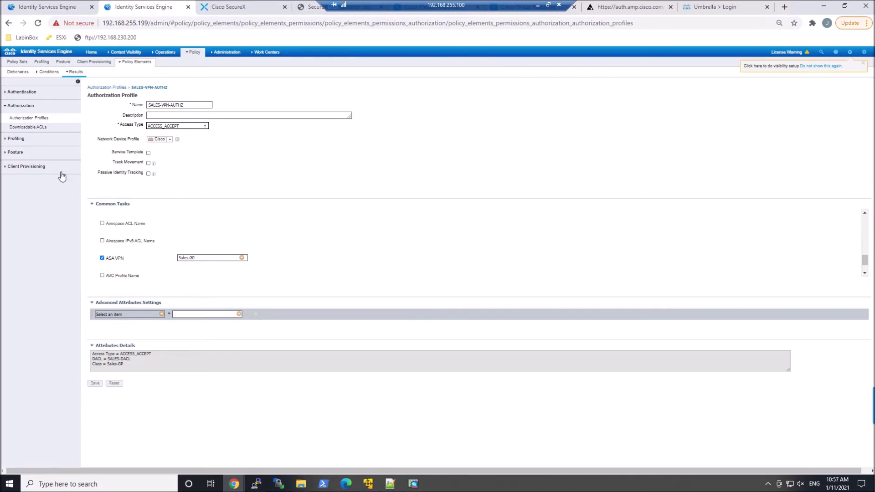
left_click(27, 129)
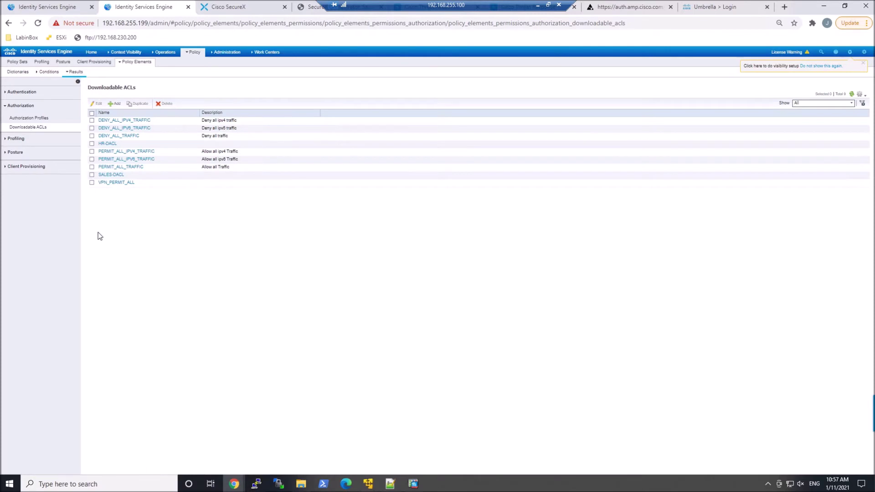
Step: Open the SALES-DACL downloadable ACL
left_click(111, 175)
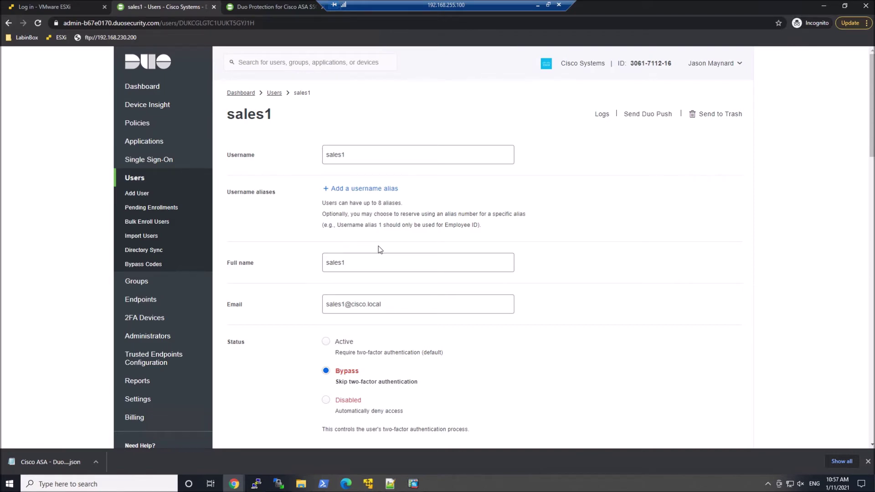
Step: Leave the Duo sales user's Bypass page and switch to the Cisco ASDM window
key("alt+Tab")
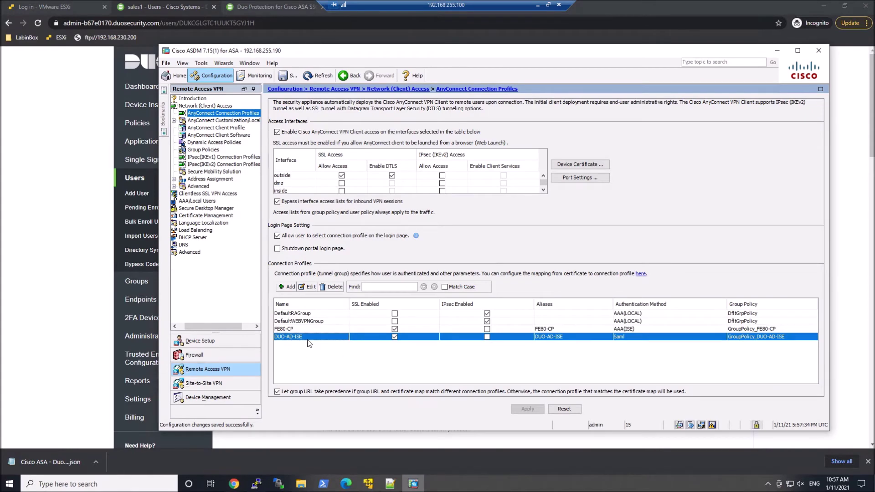
Step: In DUO-AD-ISE's Advanced > Authorization settings, review the ISE-AUTHZ-ONLY group and server 192.168.255.199
double_click(308, 340)
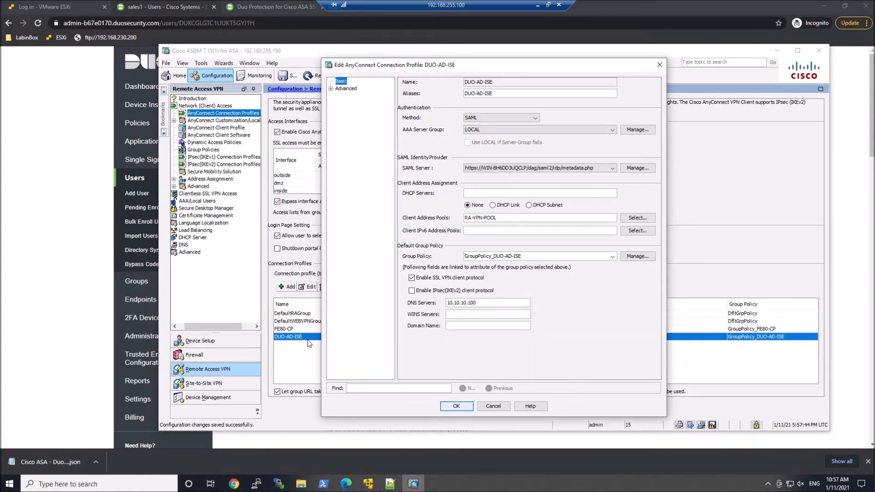
left_click(331, 89)
left_click(360, 125)
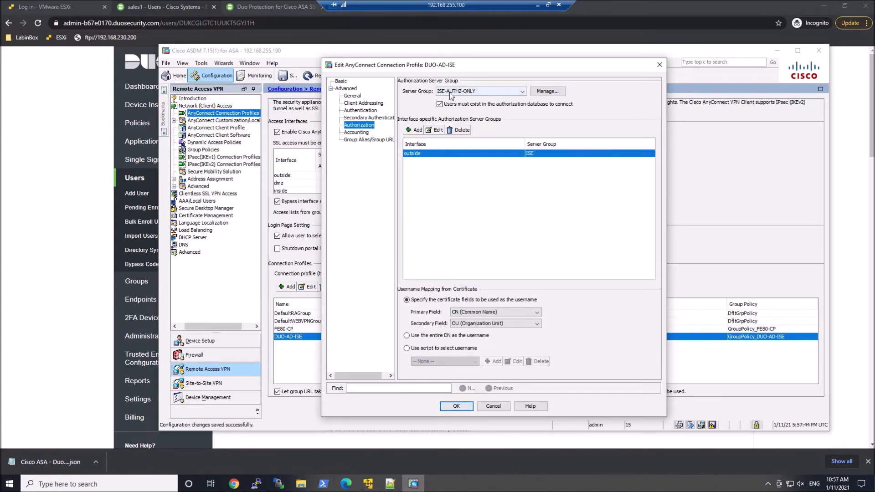
left_click(547, 91)
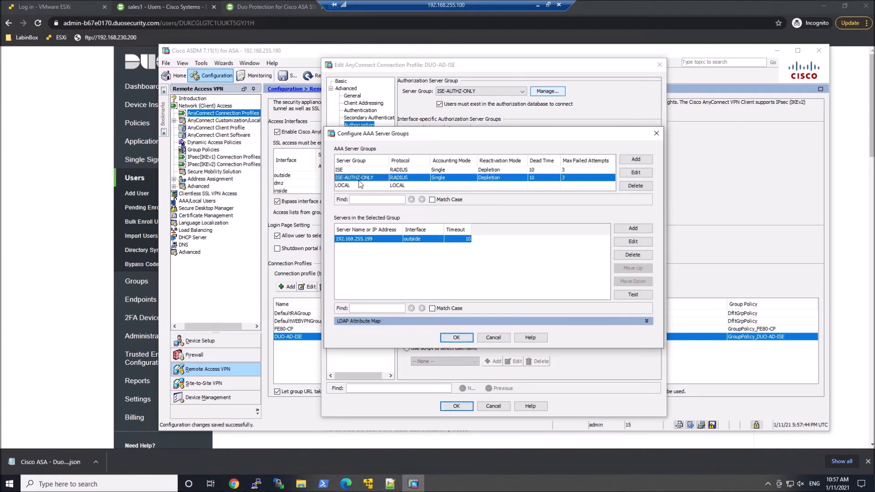
left_click(636, 174)
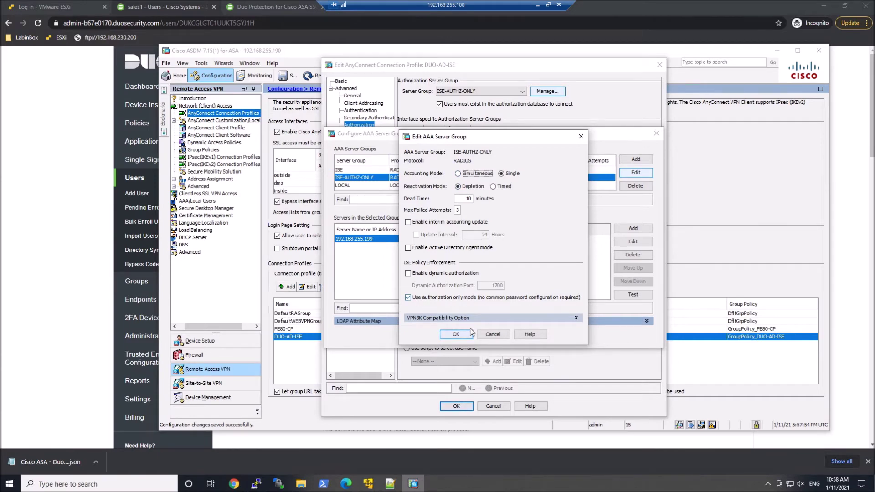
left_click(457, 335)
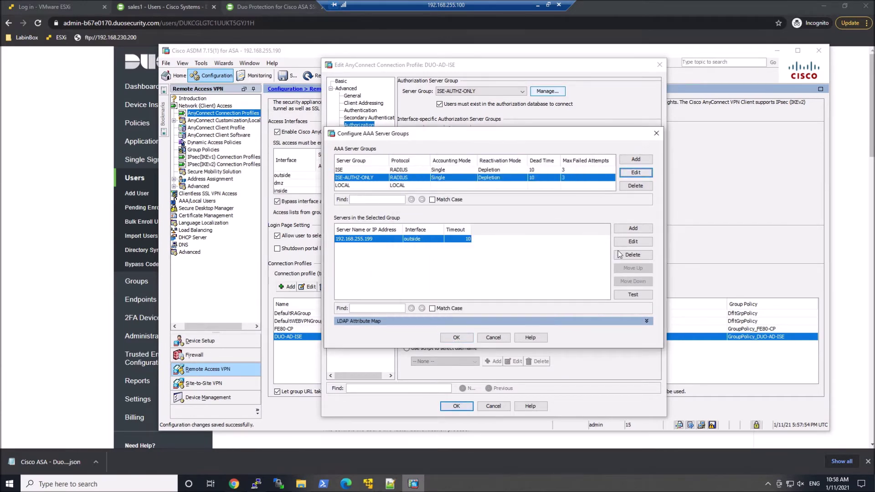
left_click(633, 241)
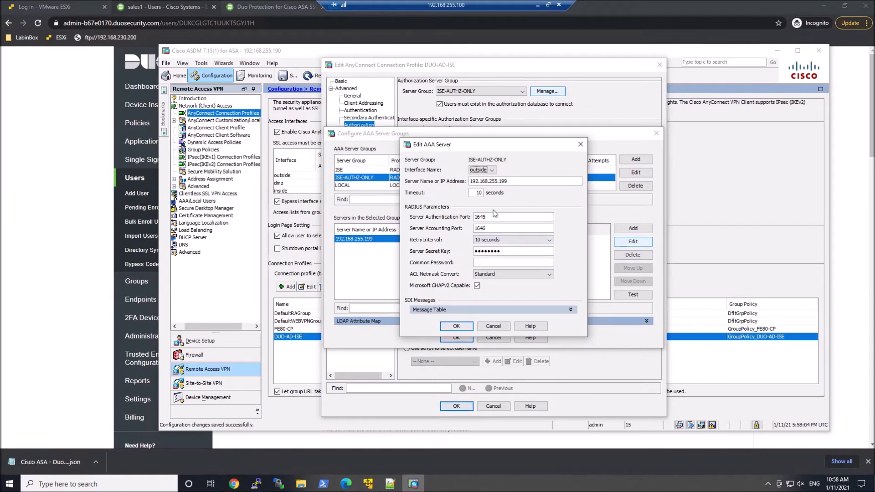
left_click(493, 326)
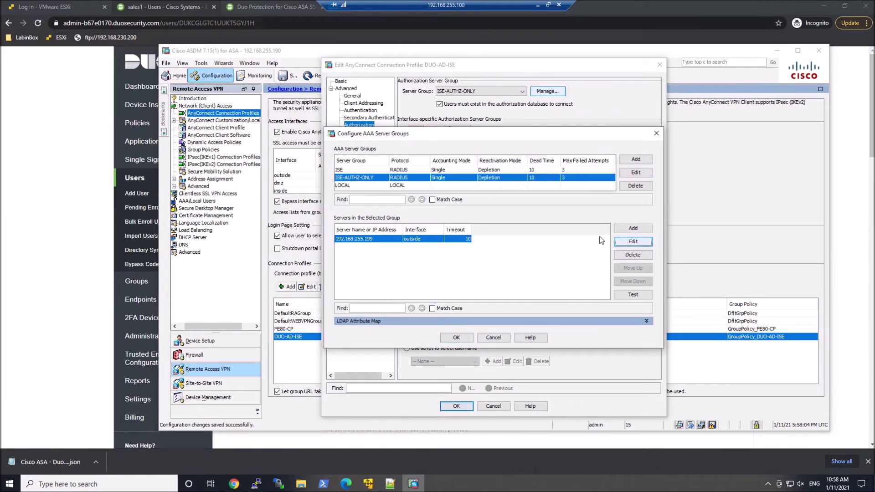
Step: Require users to exist in the authorization database and save the DUO-AD-ISE profile
left_click(656, 133)
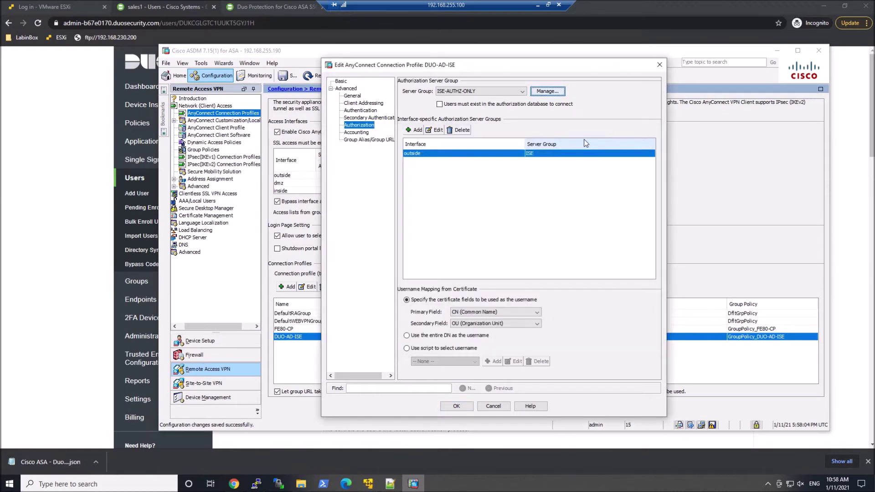
left_click(486, 104)
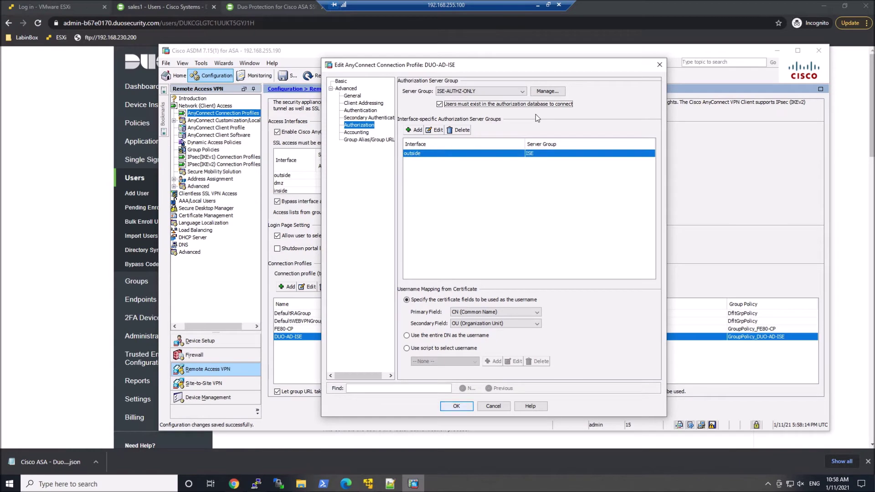
left_click(457, 407)
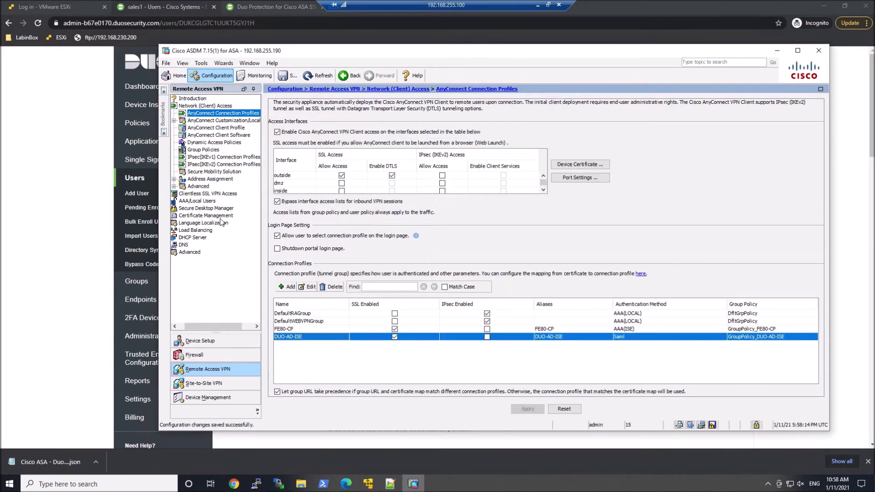
Step: Open the Sales-GP group policy from Group Policies and view its More Options
left_click(204, 150)
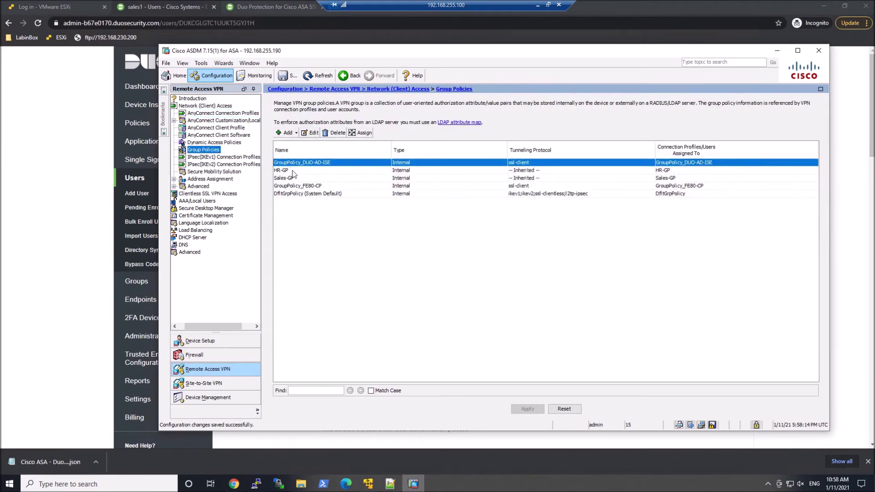
left_click(287, 179)
double_click(287, 180)
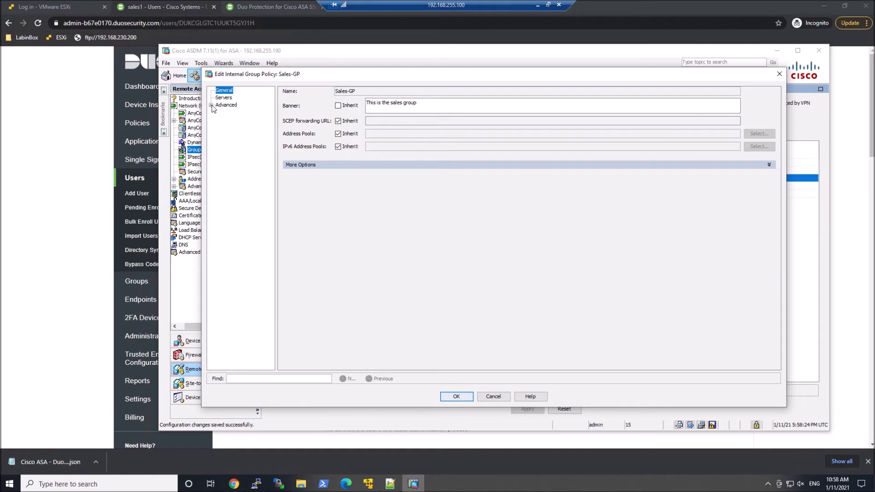
left_click(296, 165)
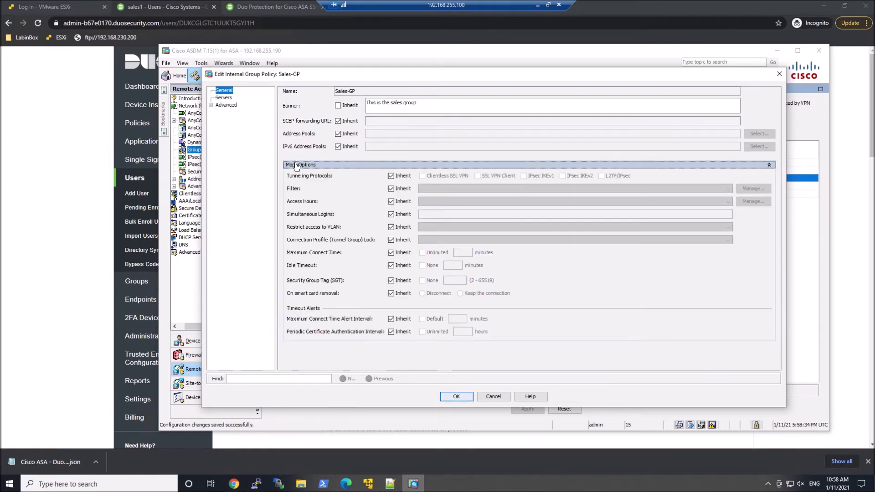
Step: Browse Sales-GP's Advanced > AnyConnect Client optional modules, then cancel without saving changes
left_click(211, 106)
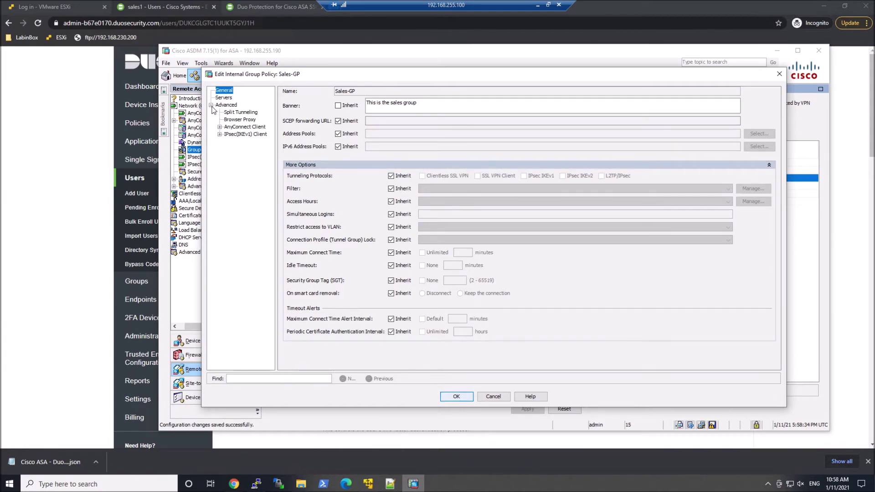
left_click(219, 127)
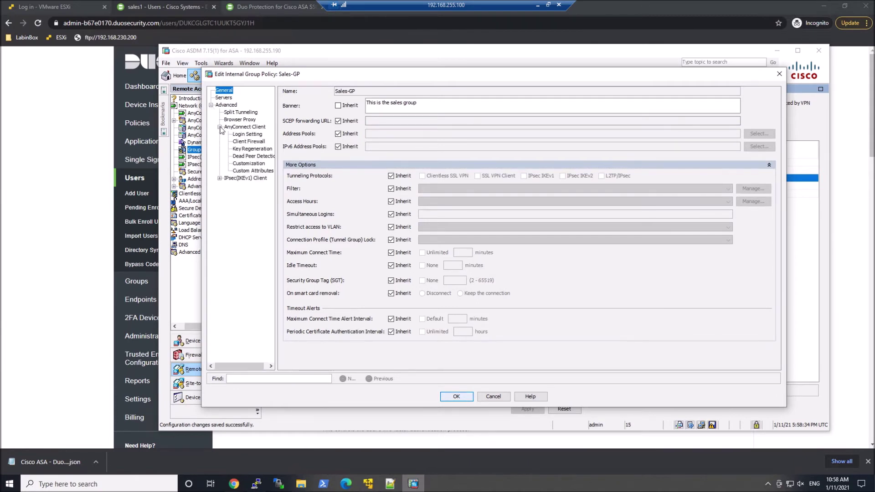
left_click(234, 127)
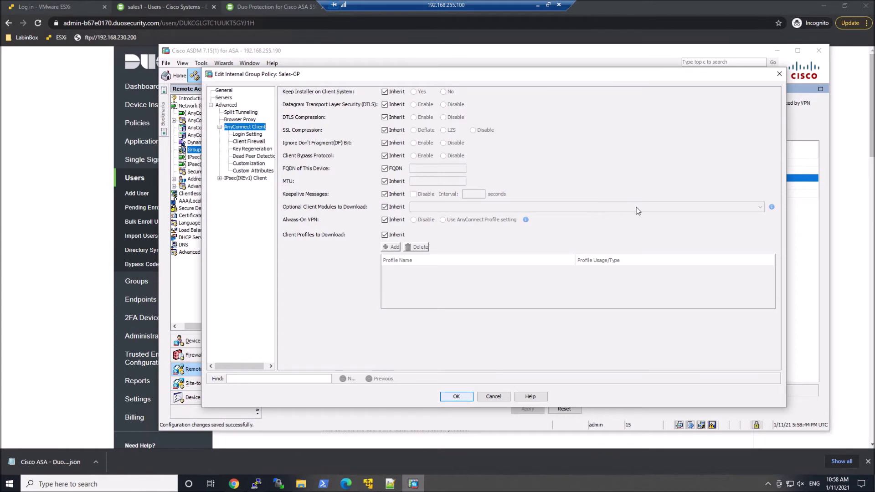
left_click(384, 207)
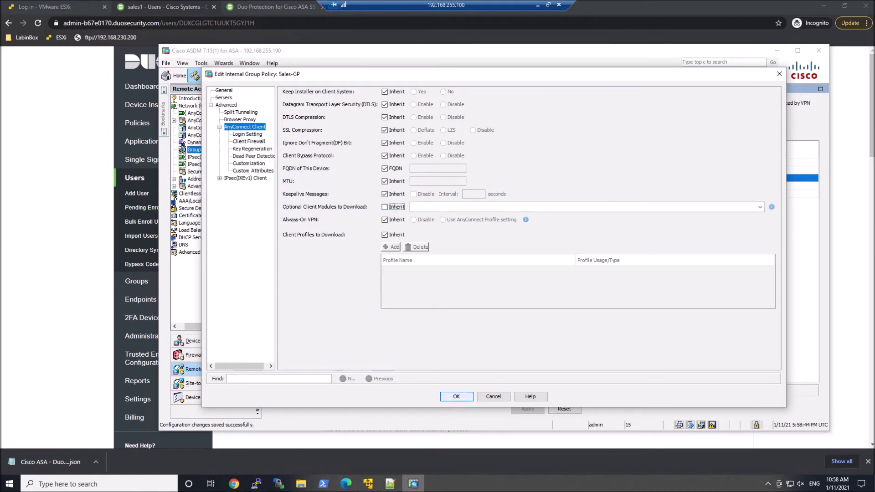
left_click(760, 208)
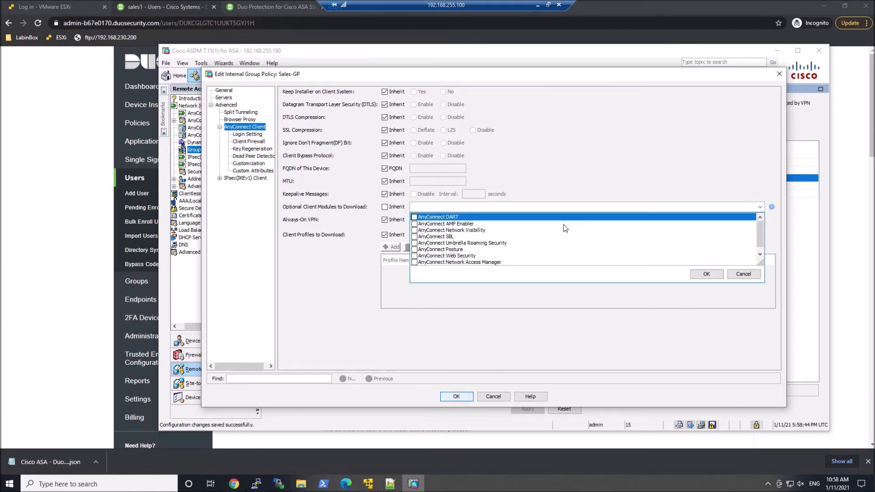
left_click(494, 397)
left_click(496, 397)
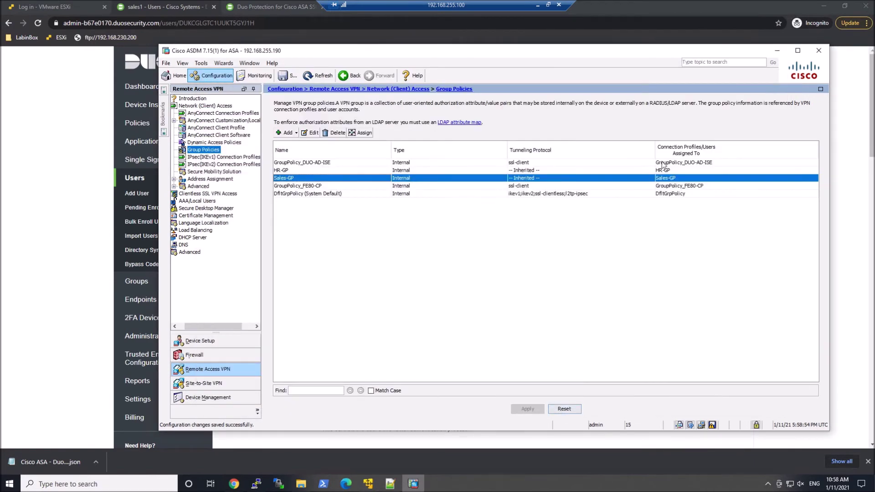
Step: Cancel exiting ASDM, return to AnyConnect Connection Profiles, and start connecting to RA-VPN
left_click(825, 53)
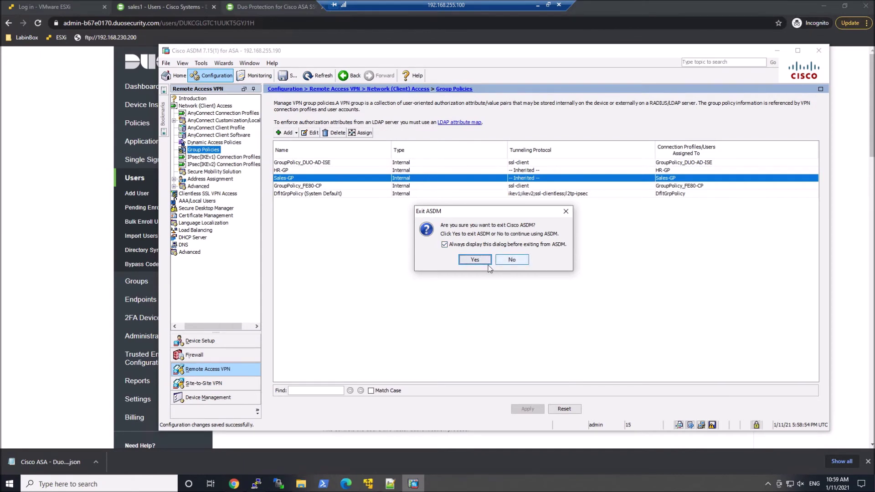
left_click(512, 260)
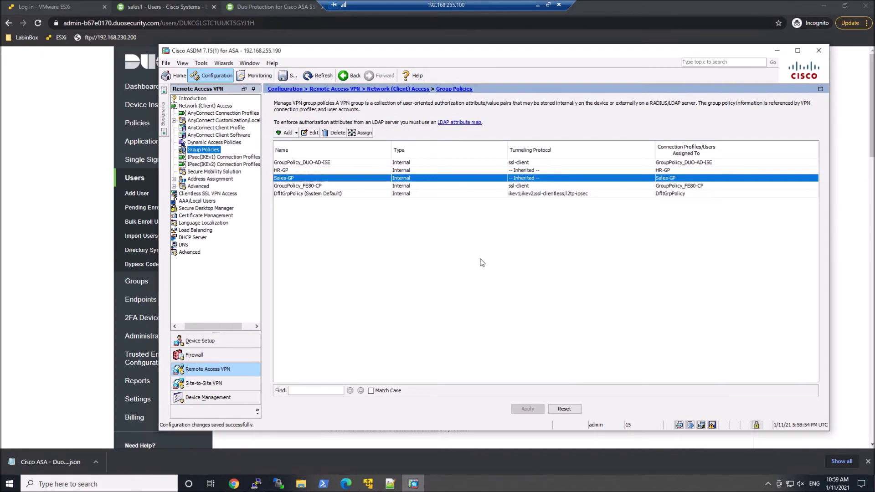
left_click(204, 113)
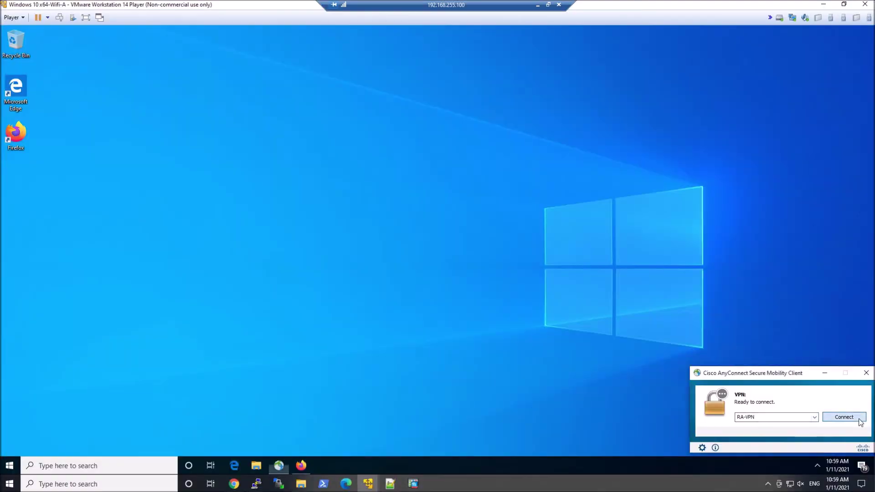
left_click(849, 417)
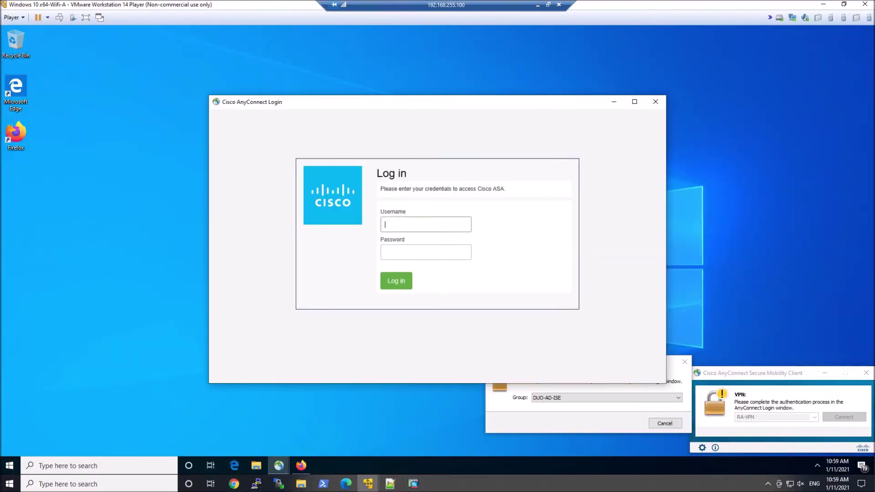
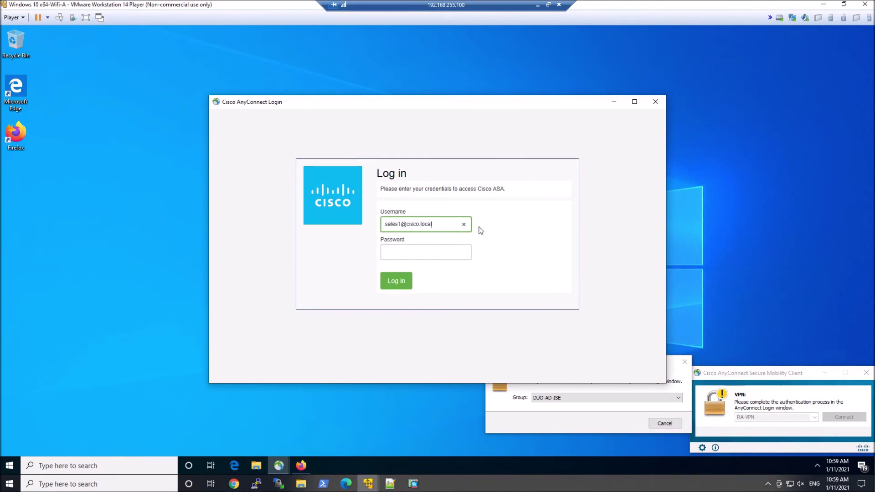
Step: Sign in to the AnyConnect login as the sales test user with its password
key("Tab")
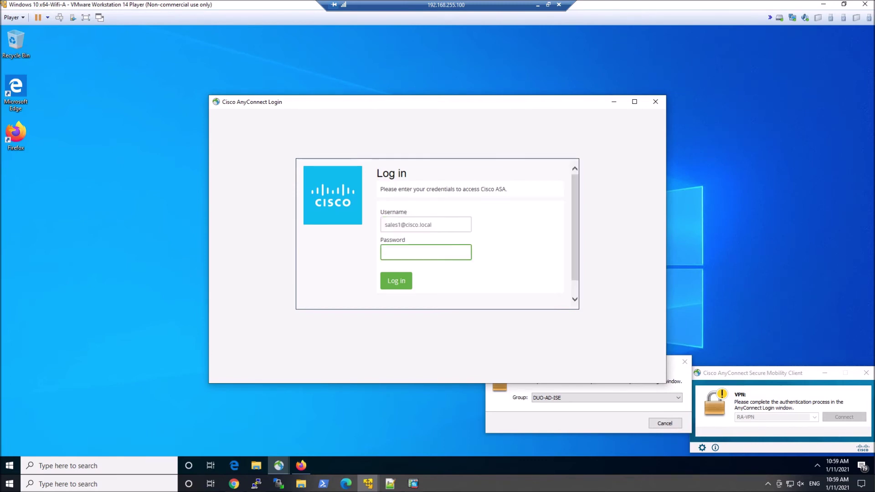
key("Tab")
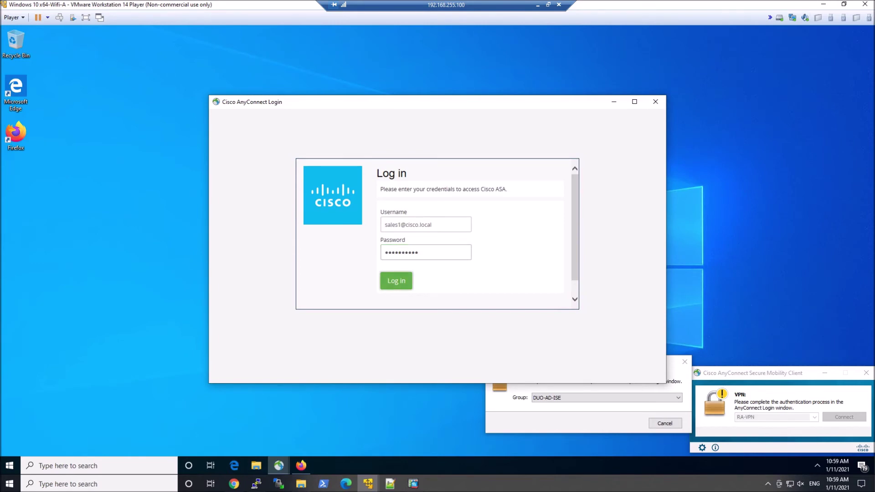
key("Return")
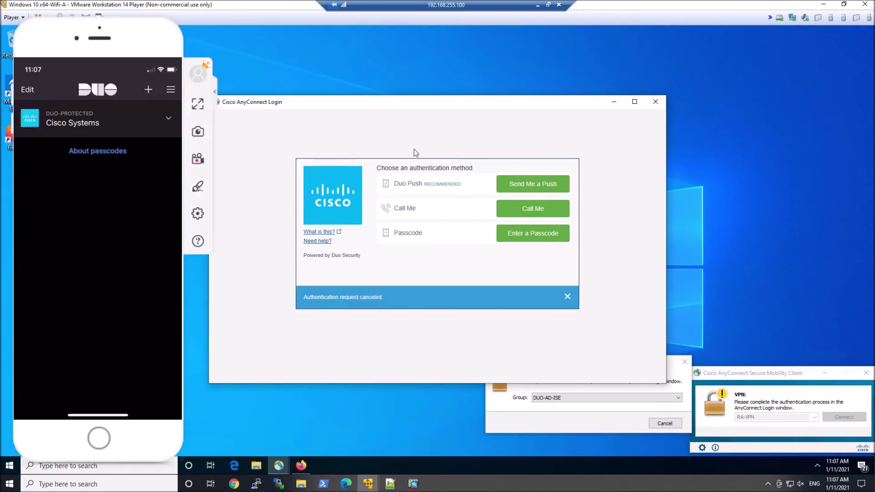
Step: Approve a Duo push and accept the 'This is the sales group' banner to connect
left_click(535, 188)
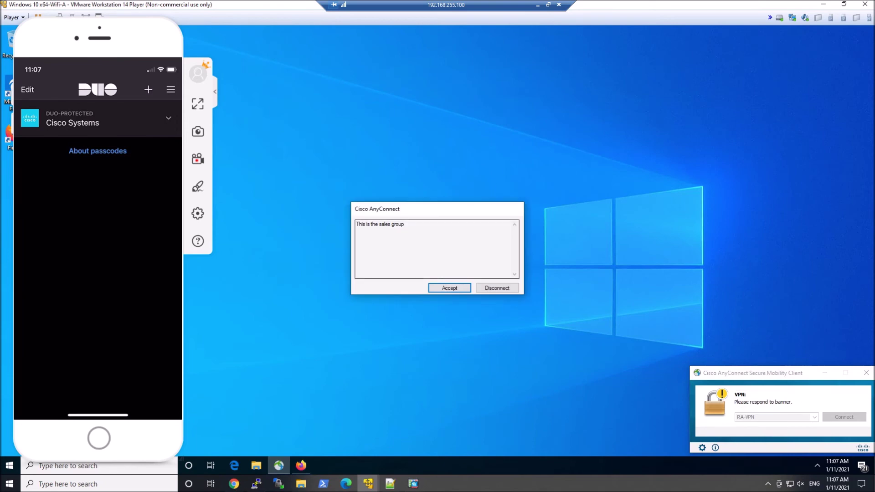
left_click_drag(362, 224, 405, 224)
left_click(449, 287)
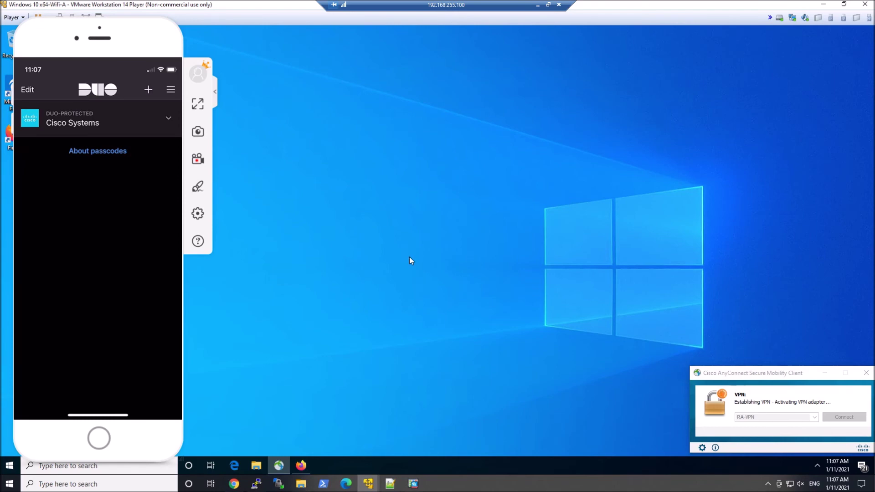
left_click(413, 484)
Step: Run 'show vpn-sessiondb anyconnect' in PuTTY and highlight the session username and Sales-GP group policy
left_click(412, 484)
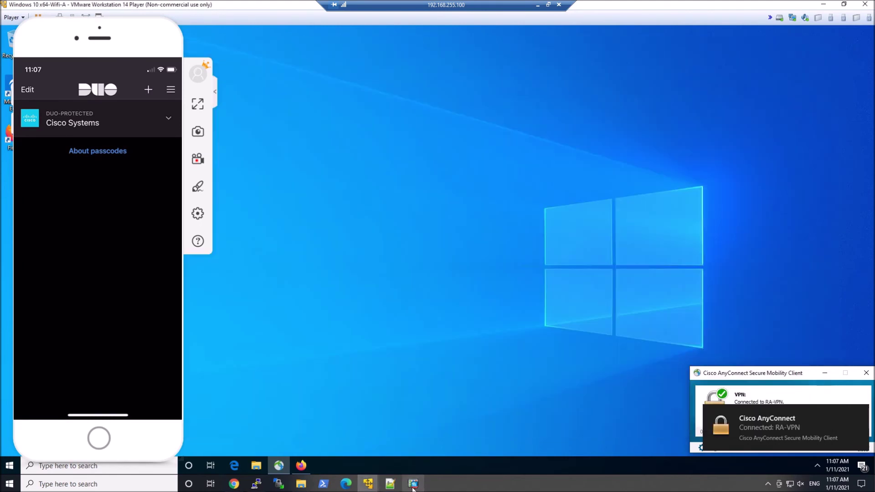
left_click(256, 486)
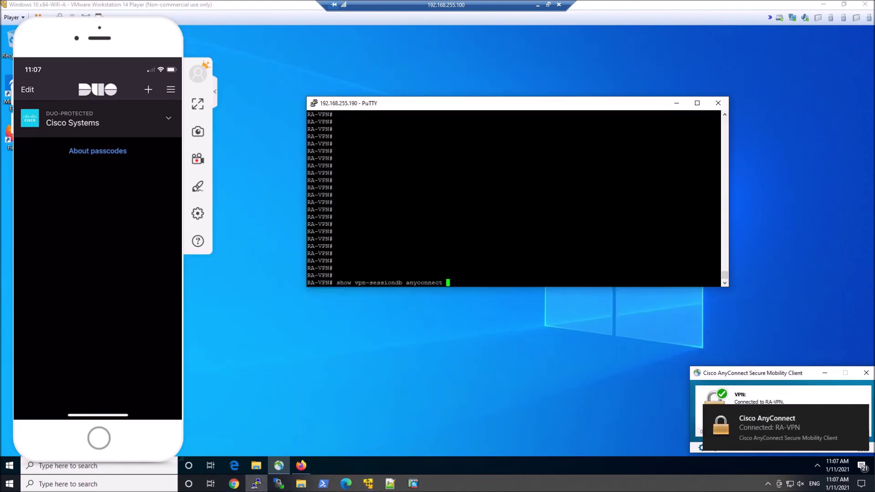
key("Return")
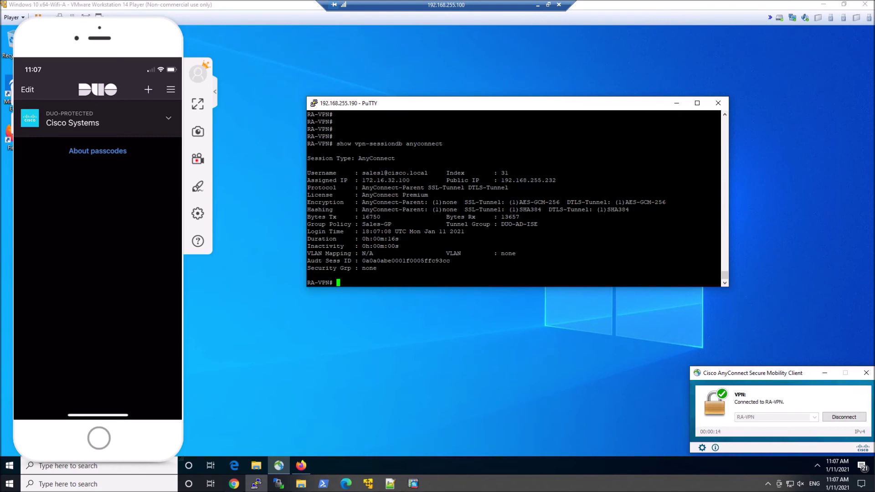
left_click_drag(359, 173, 436, 173)
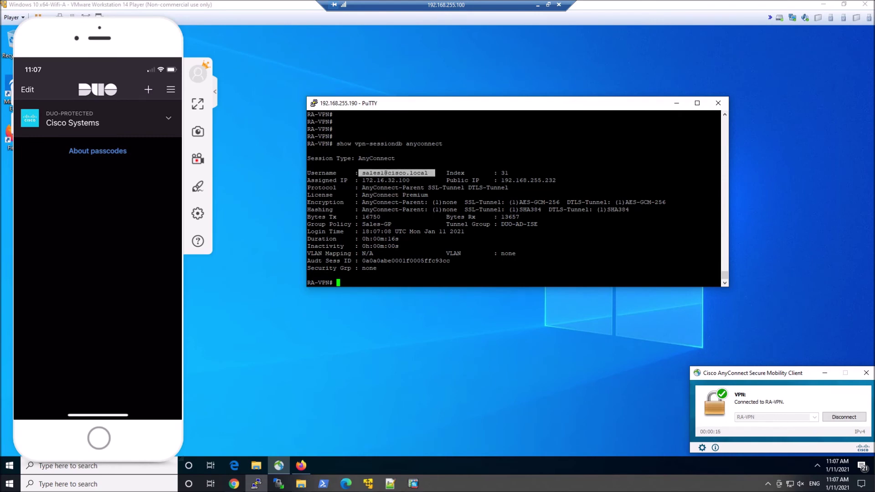
left_click_drag(359, 224, 392, 224)
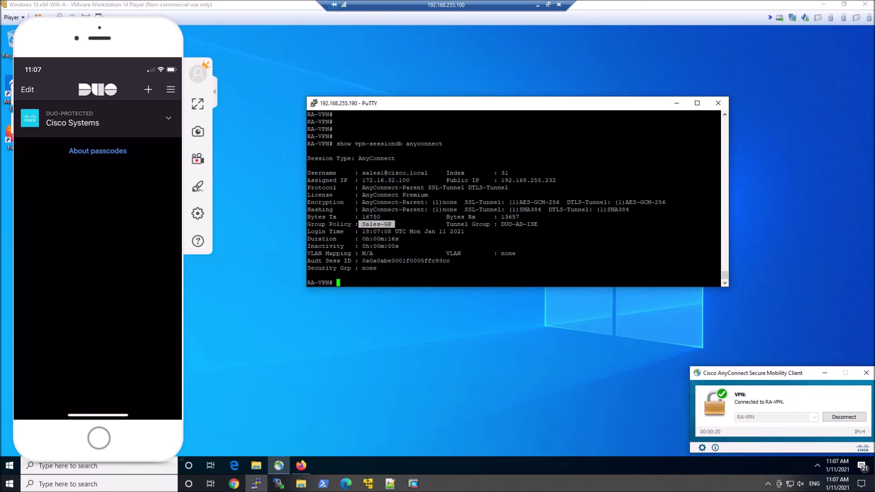
key("alt+Tab")
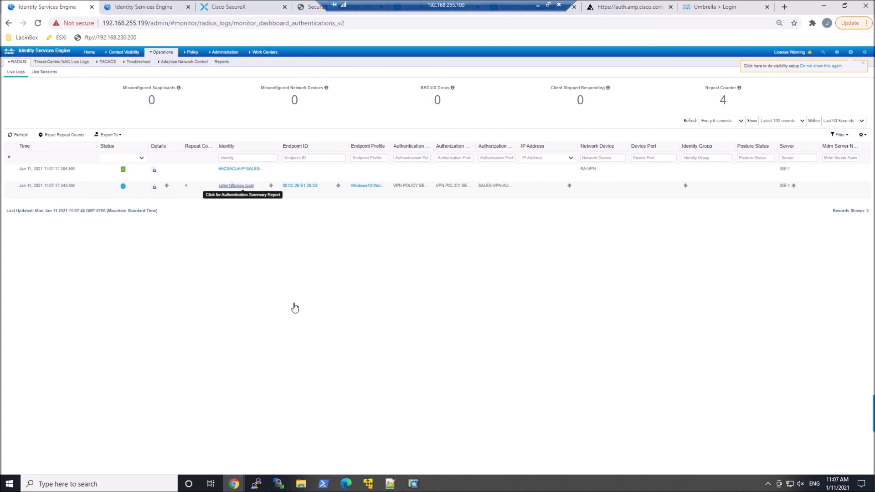
Step: Run 'show access-list' on the ASA to confirm the ISE-downloaded SALES DACL denying 1.1.1.1
left_click(256, 483)
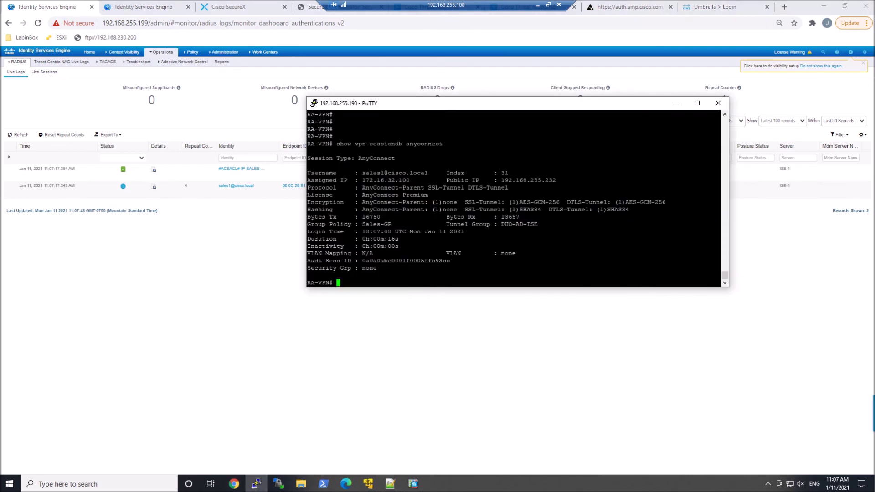
type("sho")
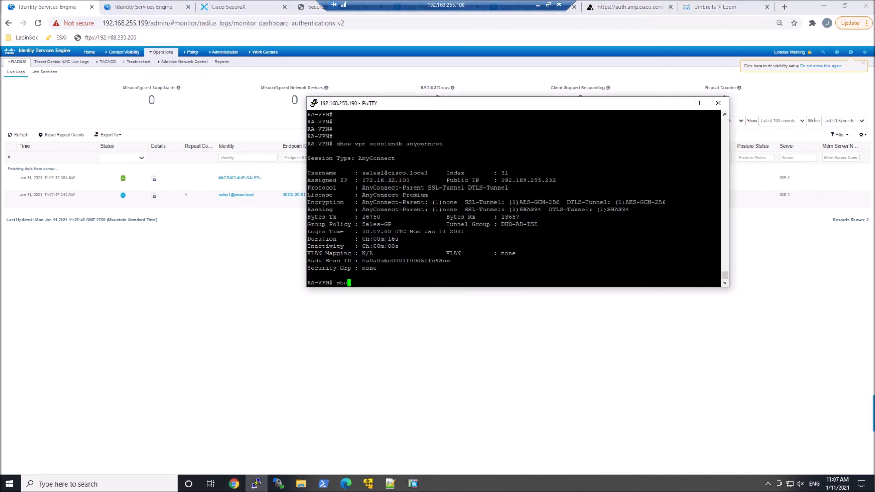
type("w access-lo")
key("Tab")
key("BackSpace")
type("ist")
key("Tab")
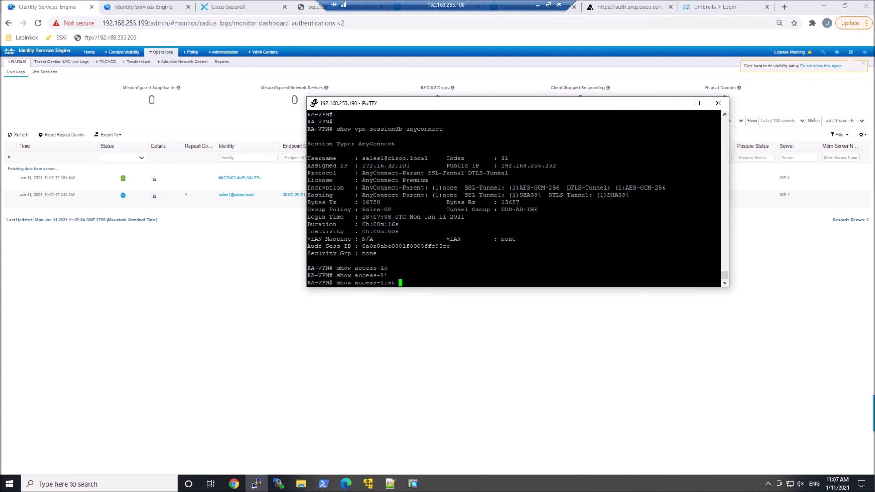
key("Return")
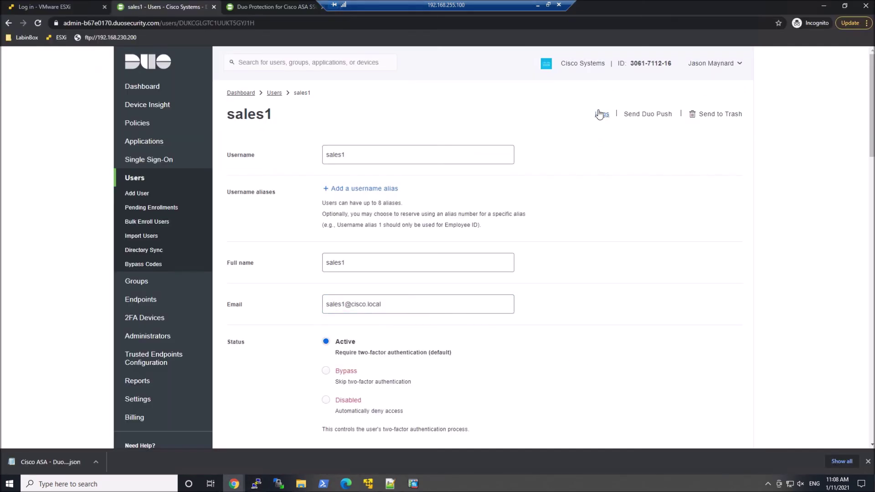
Step: Check the sales user's Duo log for the granted 11:07:10 AM login, then return to the Windows VM
left_click(600, 114)
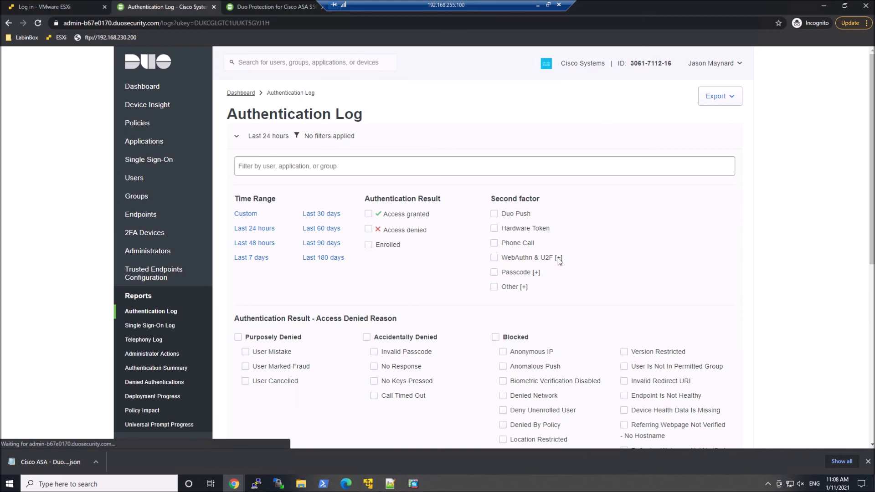
scroll(615, 244, "down", 7)
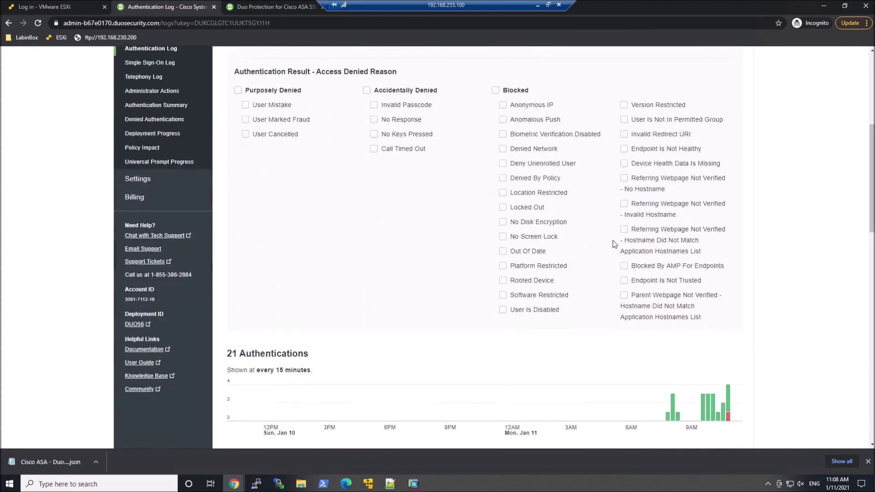
scroll(615, 244, "down", 3)
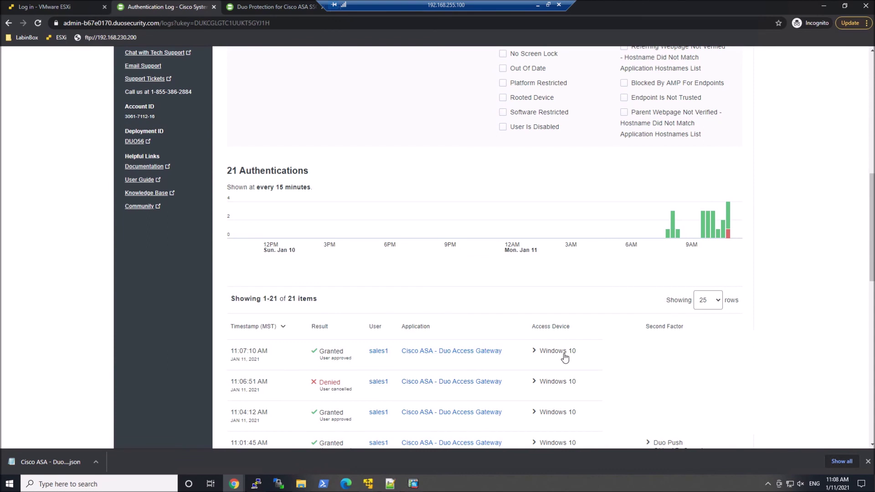
key("alt+Tab")
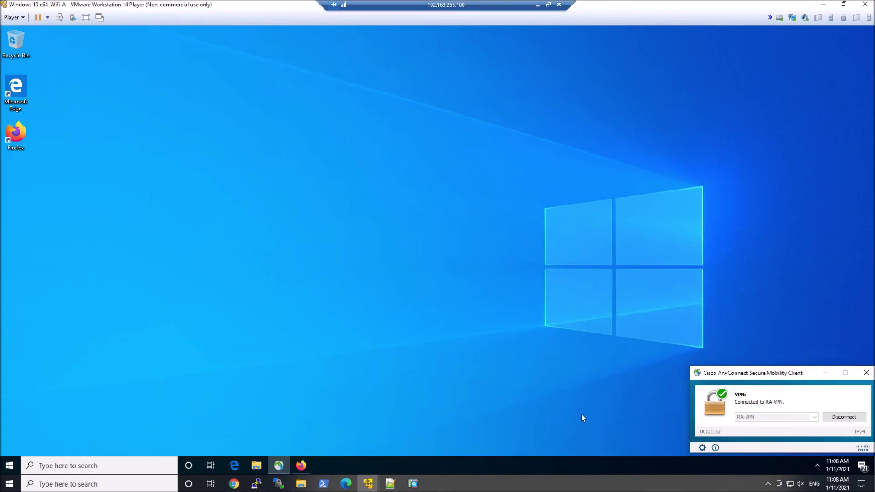